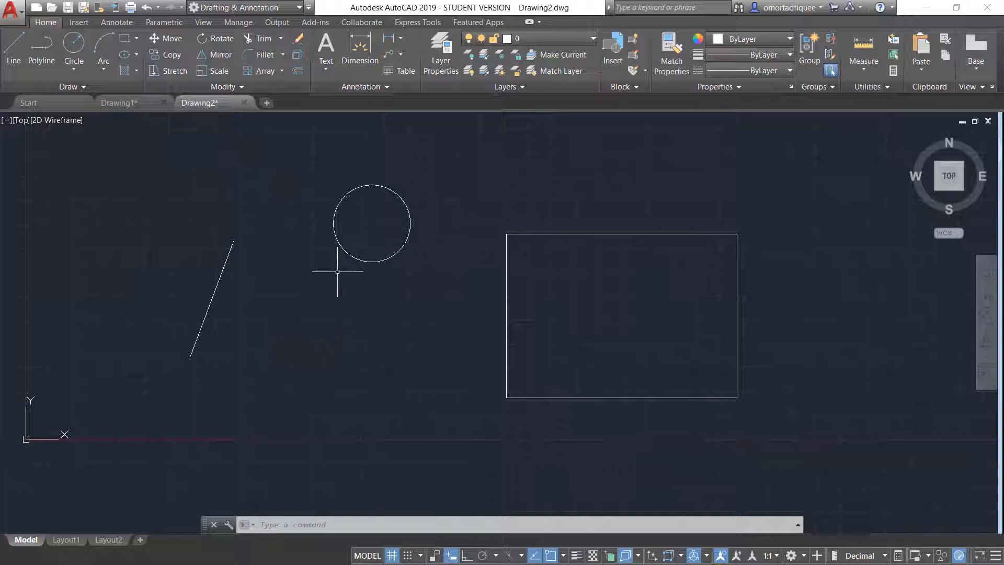
# - Move the circle by its center point onto the upper endpoint of the slanted line
pyautogui.click(172, 39)
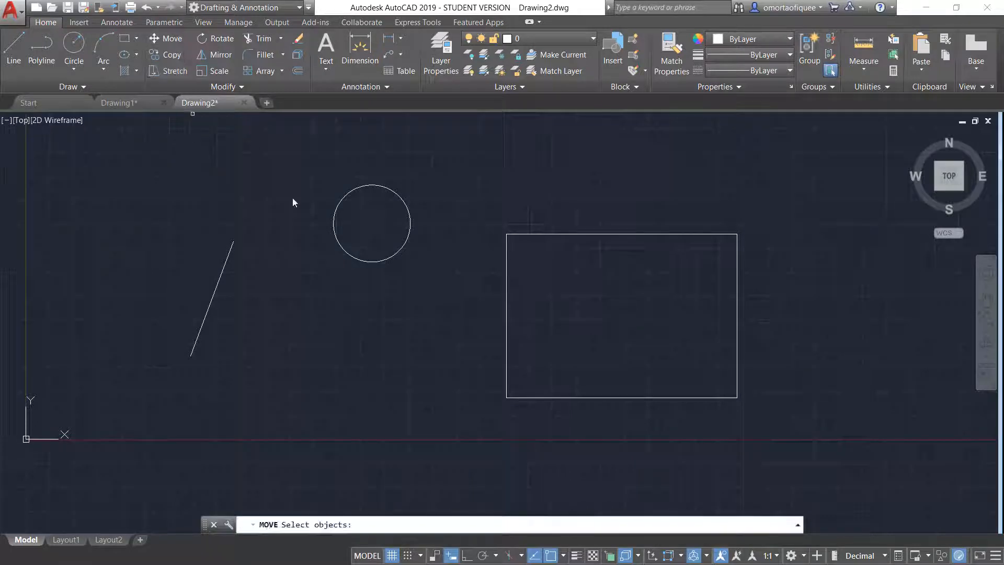
pyautogui.click(350, 255)
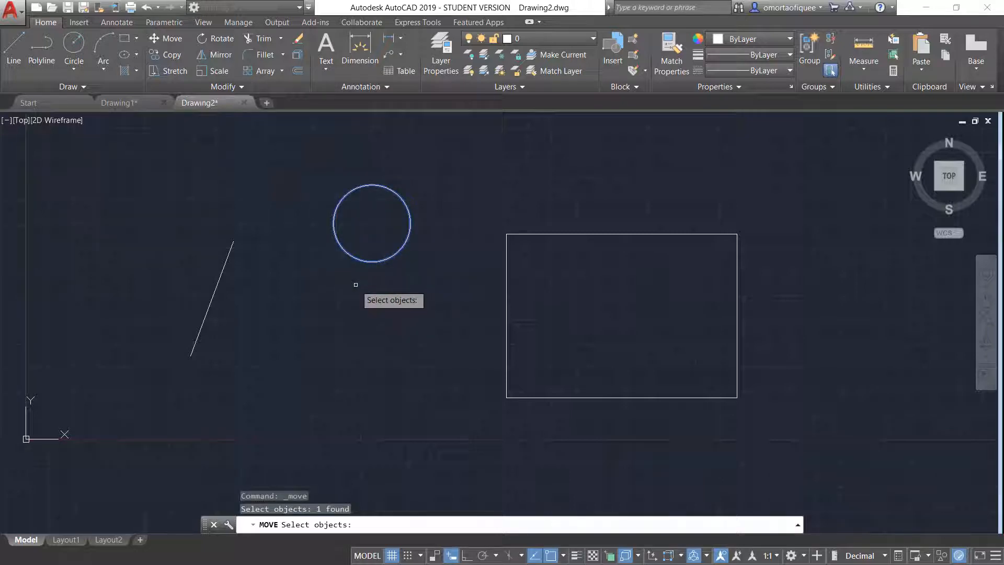
pyautogui.press('Return')
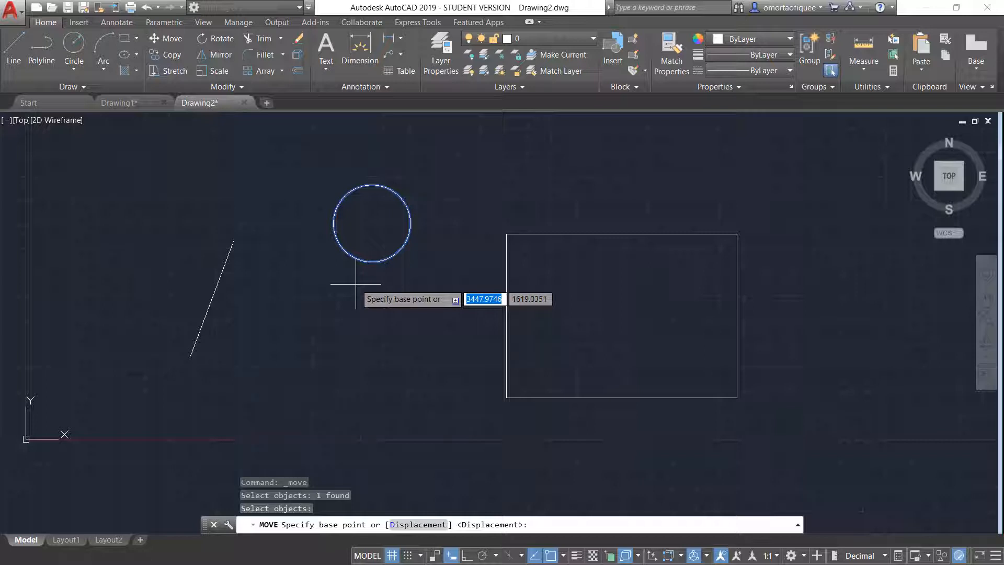
pyautogui.click(372, 224)
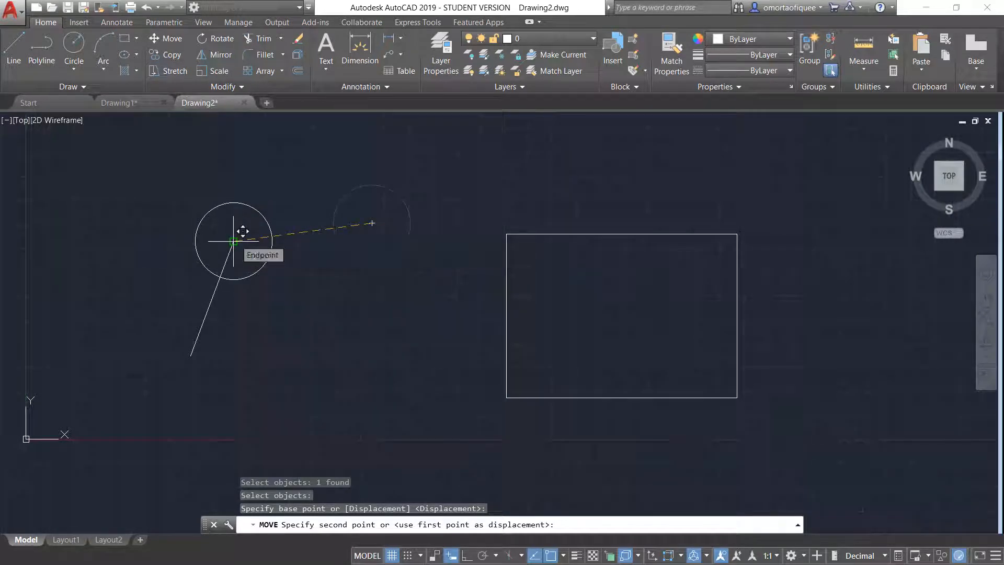
pyautogui.click(233, 241)
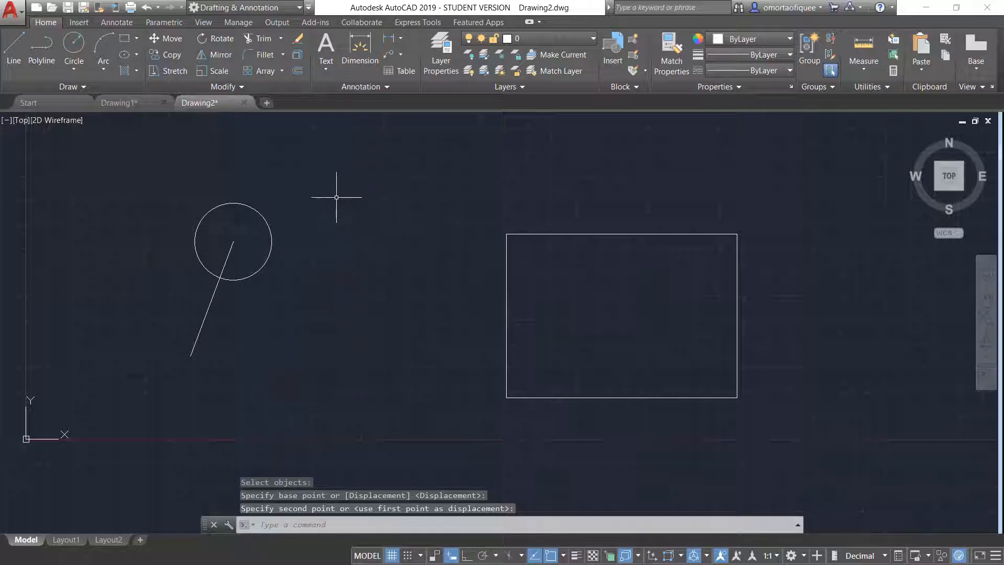
# - Draw a separate slanted line in the empty space between the circle and the rectangle
pyautogui.click(14, 47)
pyautogui.click(397, 209)
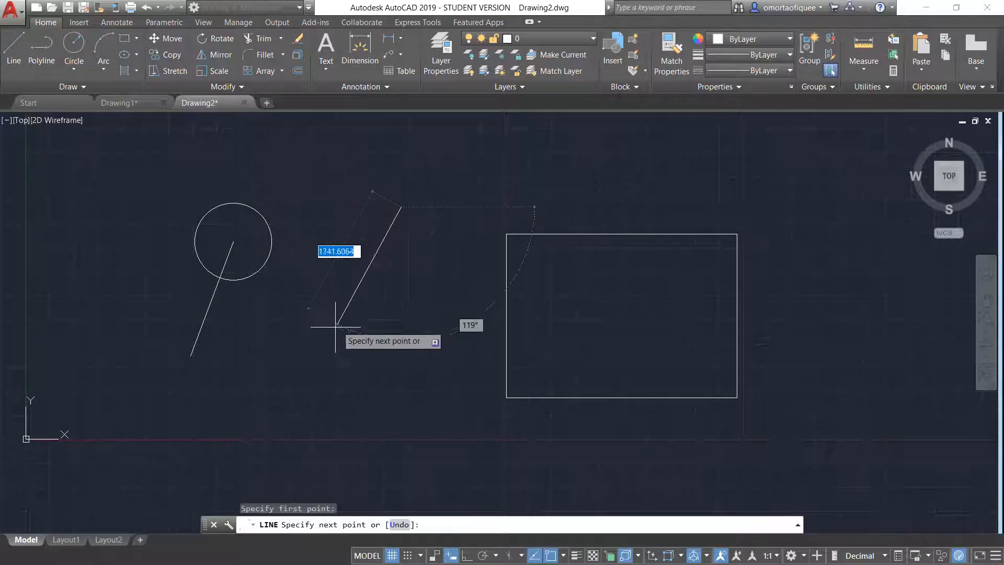
pyautogui.click(313, 351)
pyautogui.rightClick(326, 182)
pyautogui.click(351, 189)
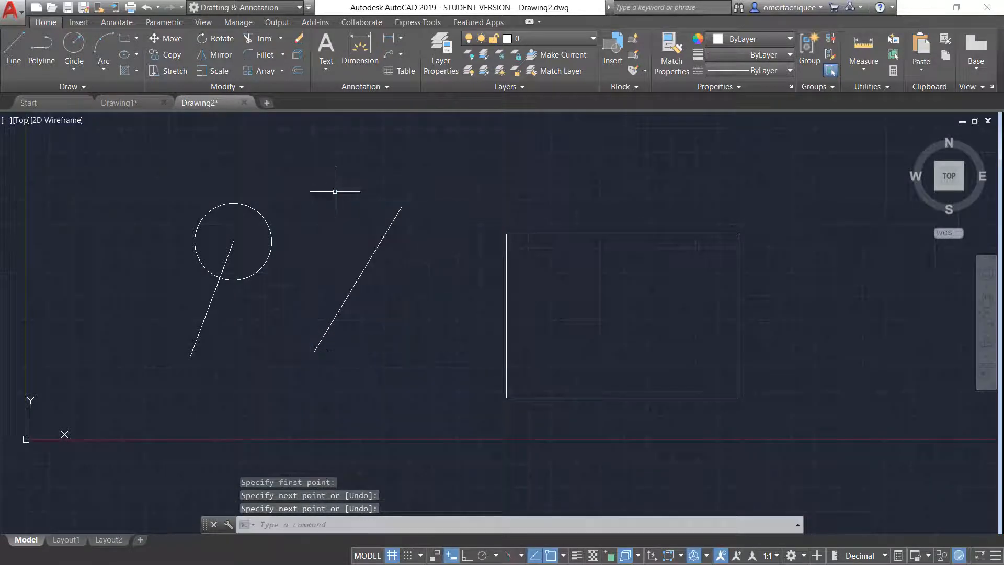
# - Move the slanted line beside the rectangle by its upper endpoint onto the rectangle's upper-left corner
pyautogui.click(170, 39)
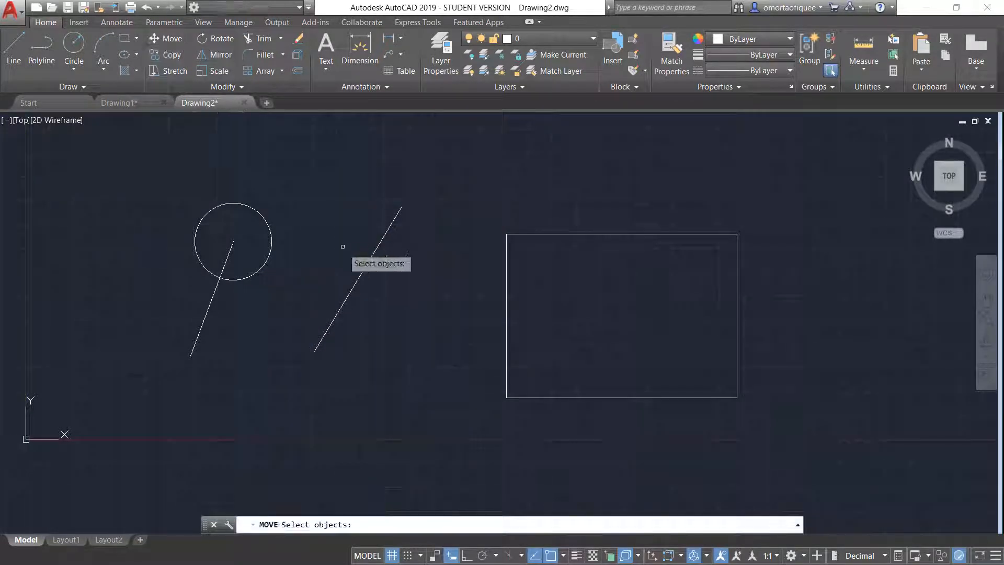
pyautogui.click(369, 258)
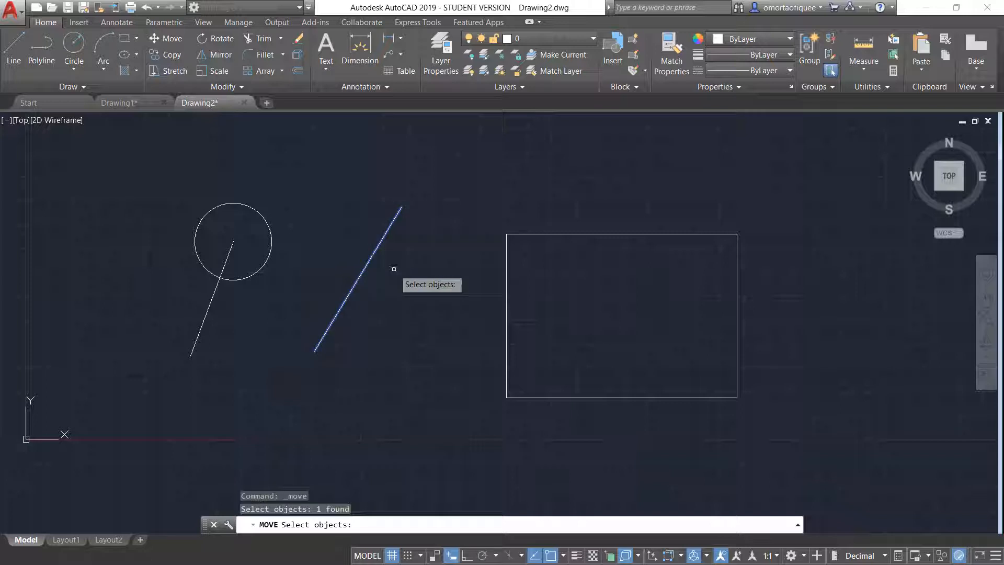
pyautogui.press('Return')
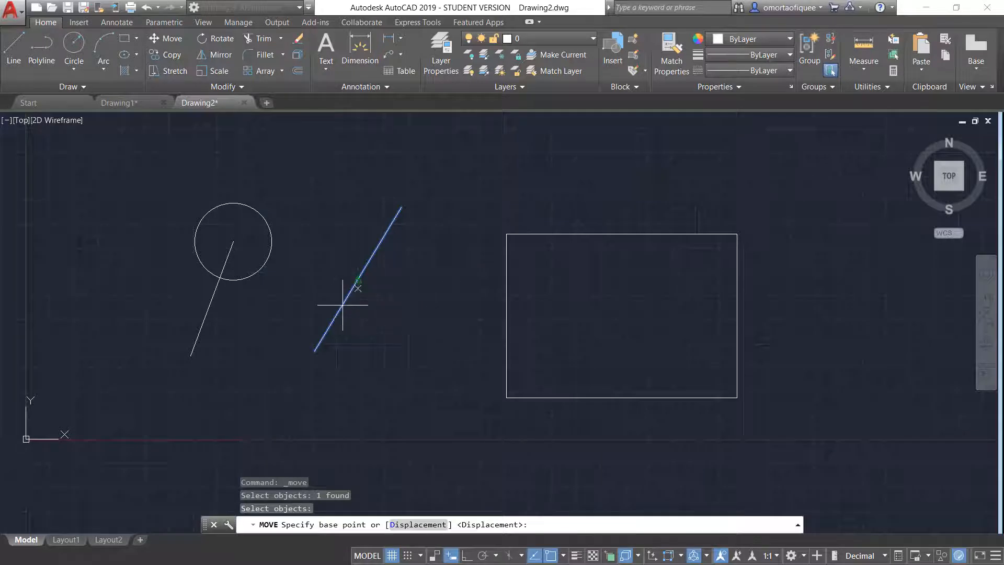
pyautogui.click(401, 206)
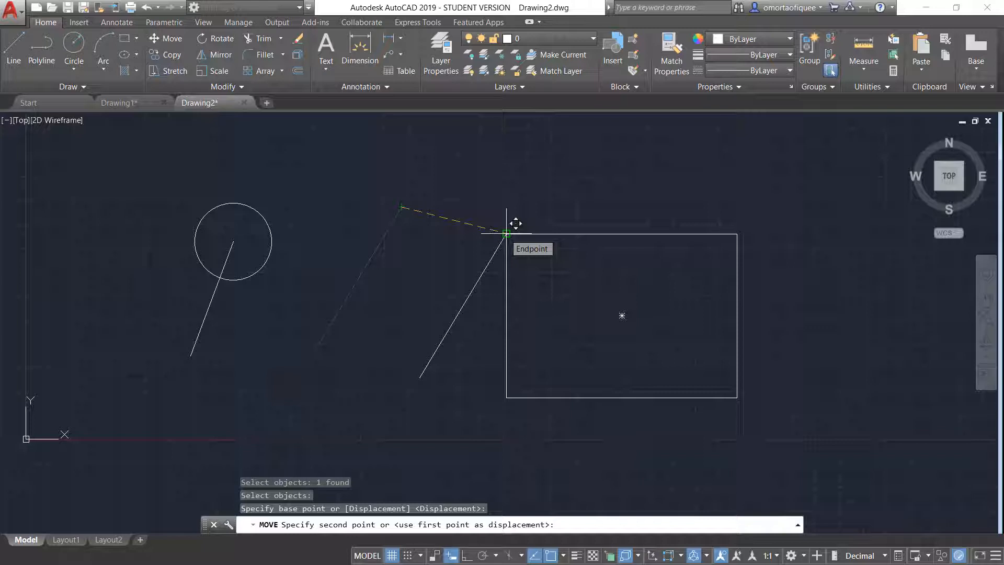
pyautogui.click(507, 233)
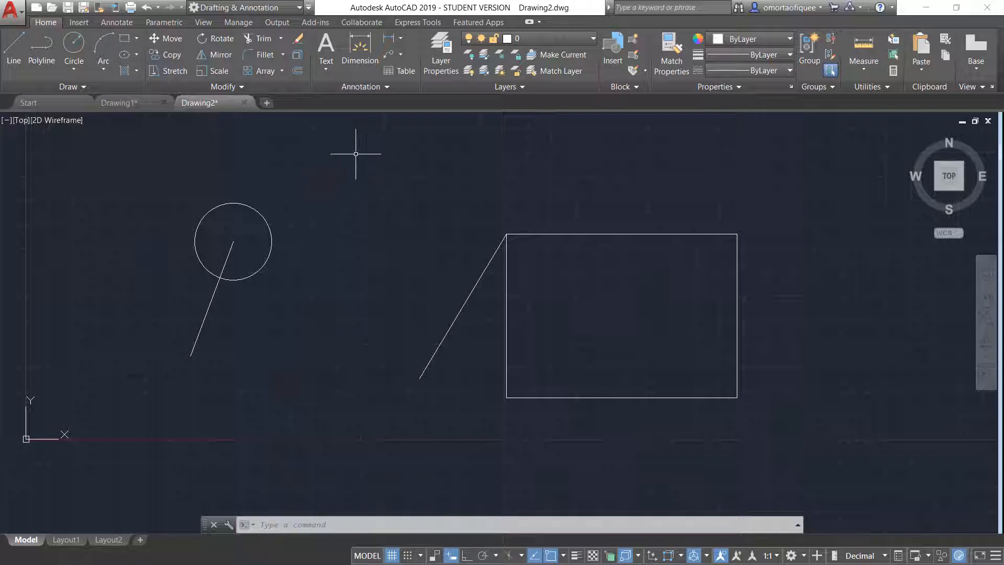
# - Copy the circle from its center point onto the rectangle's upper-left corner
pyautogui.click(166, 54)
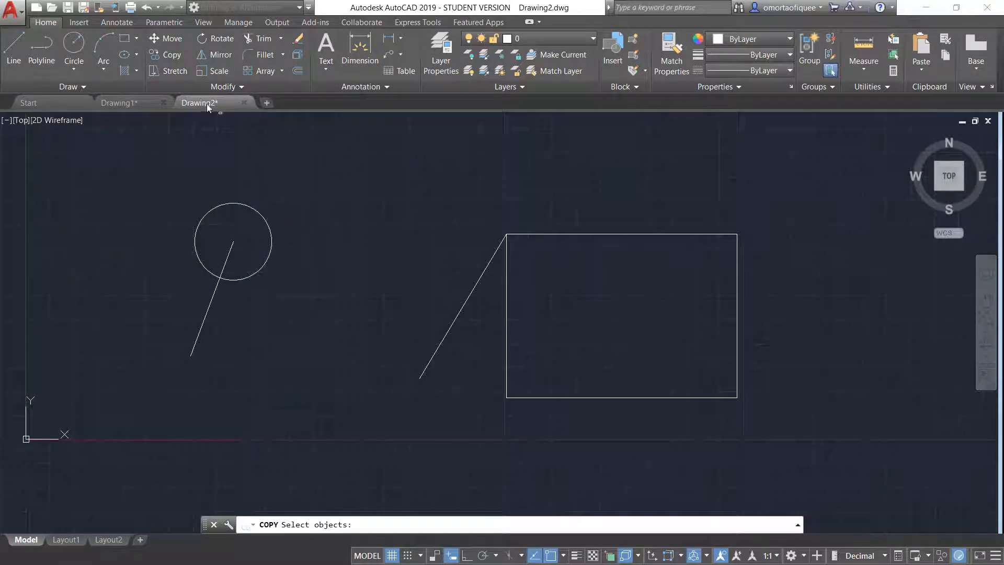
pyautogui.click(181, 57)
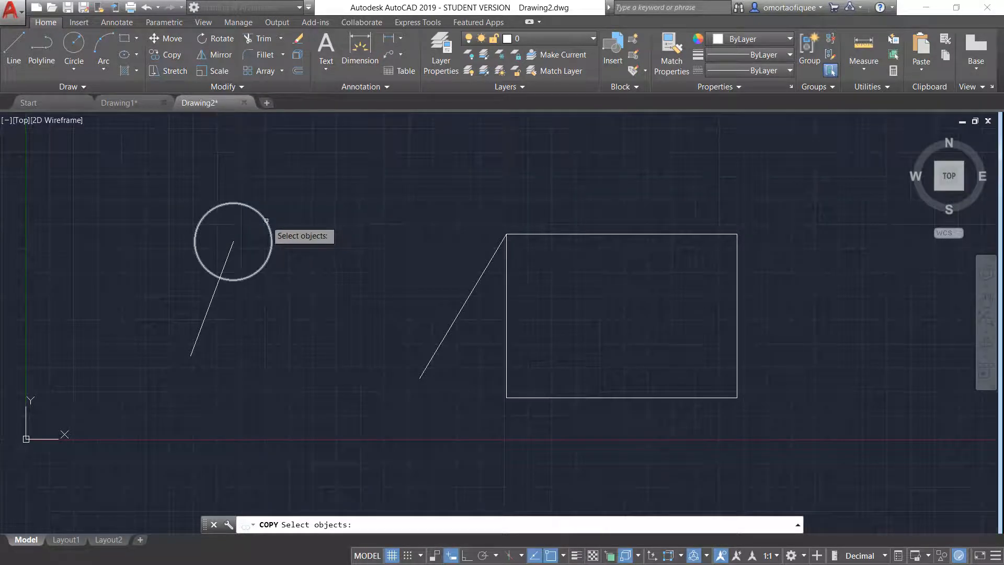
pyautogui.click(266, 220)
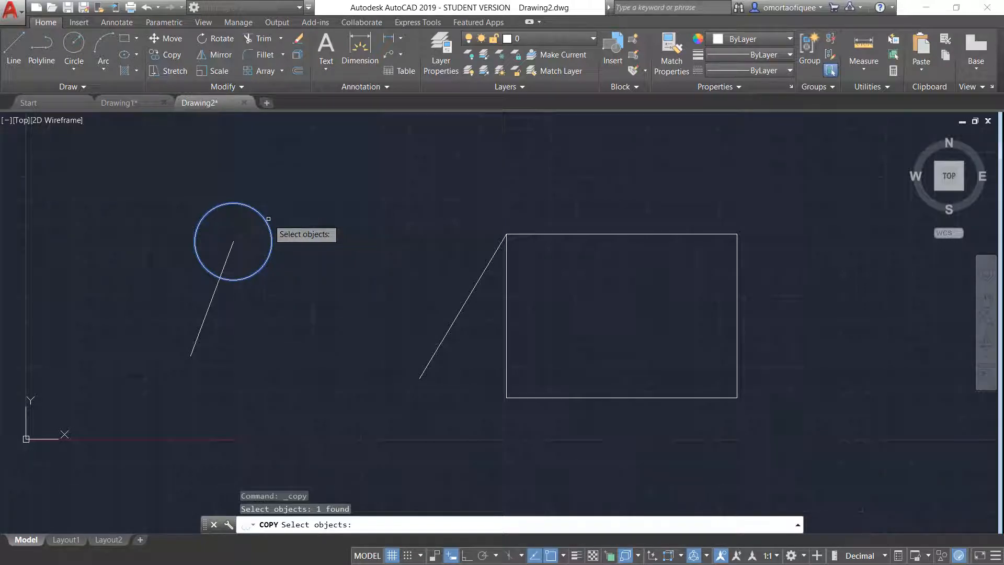
pyautogui.press('Return')
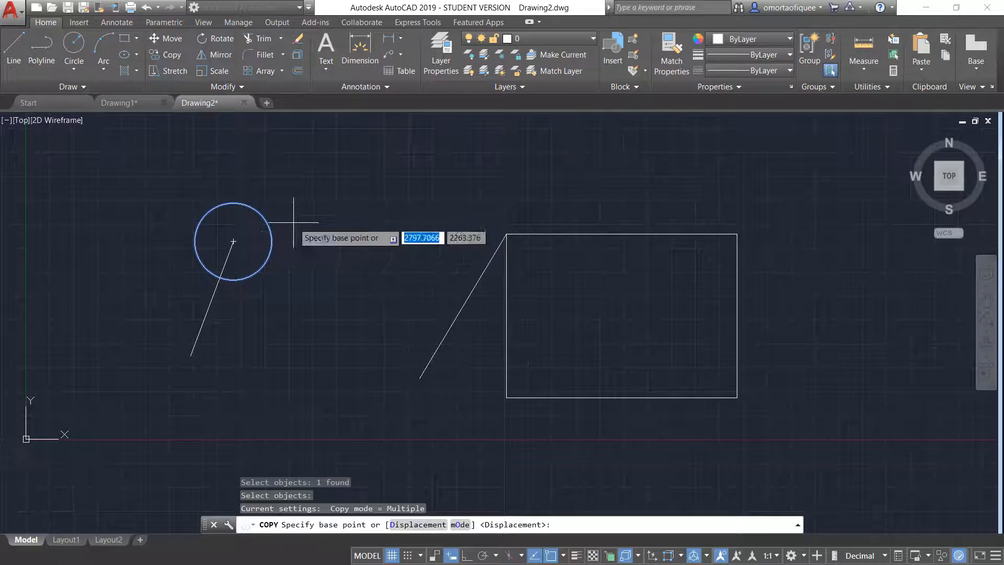
pyautogui.click(233, 241)
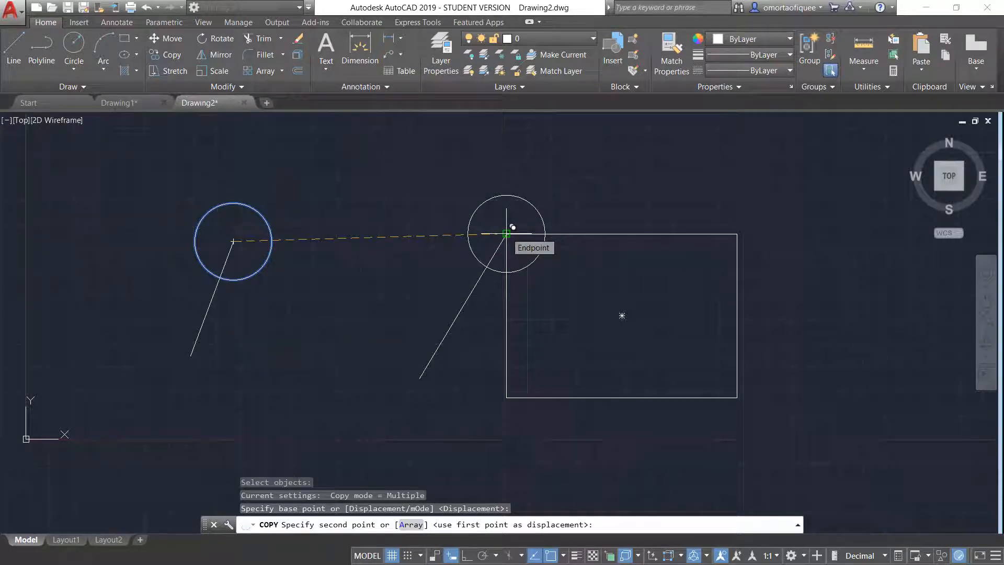
pyautogui.click(506, 233)
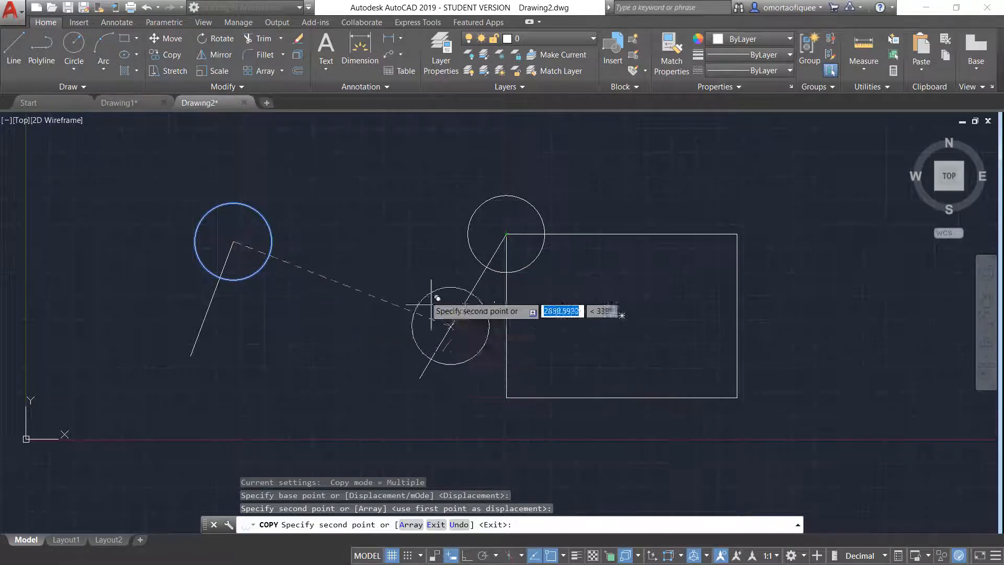
pyautogui.rightClick(360, 199)
pyautogui.click(379, 208)
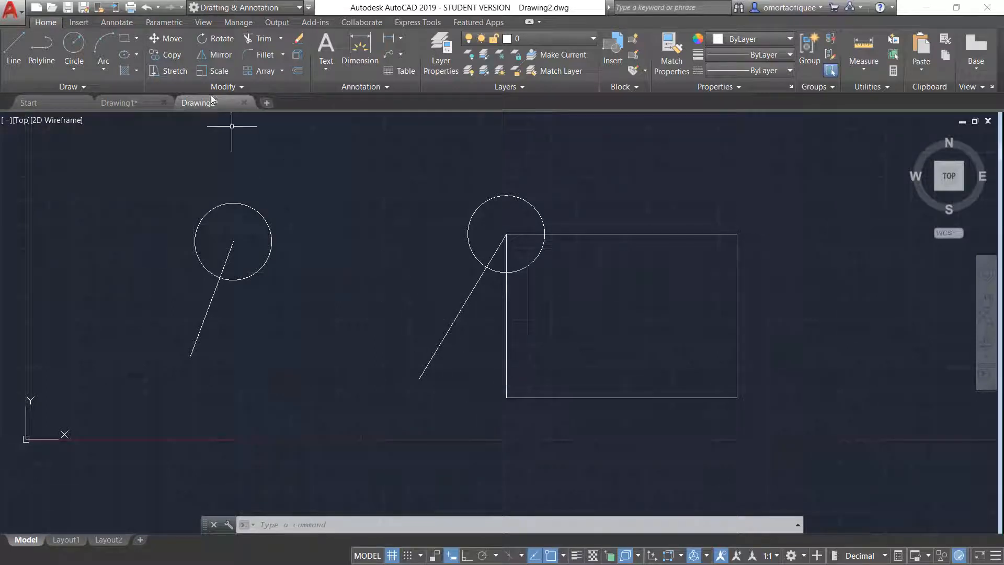
# - Copy the circle at the rectangle's upper-left corner, from its center, onto the rectangle's other three corners
pyautogui.click(172, 55)
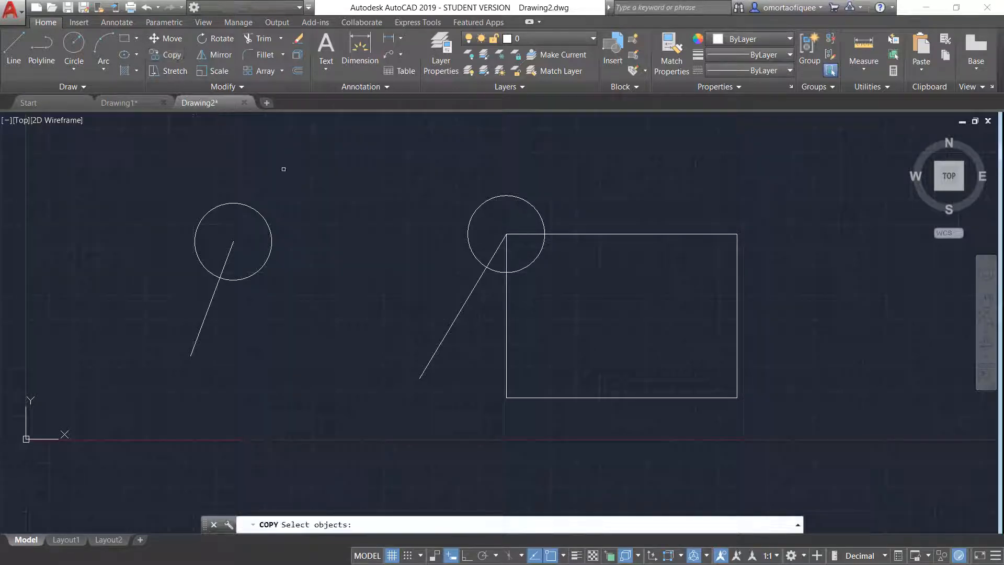
pyautogui.click(466, 226)
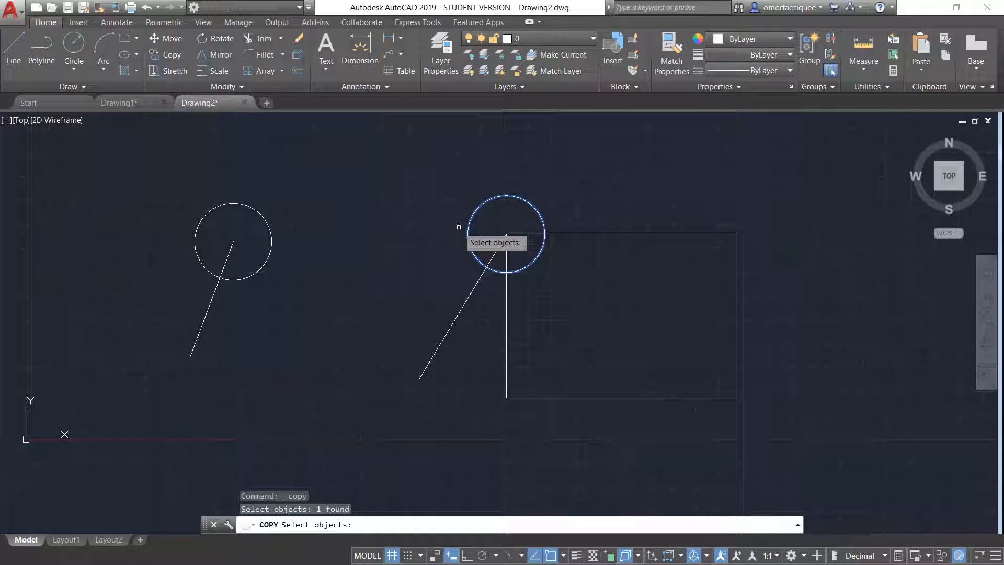
pyautogui.press('Return')
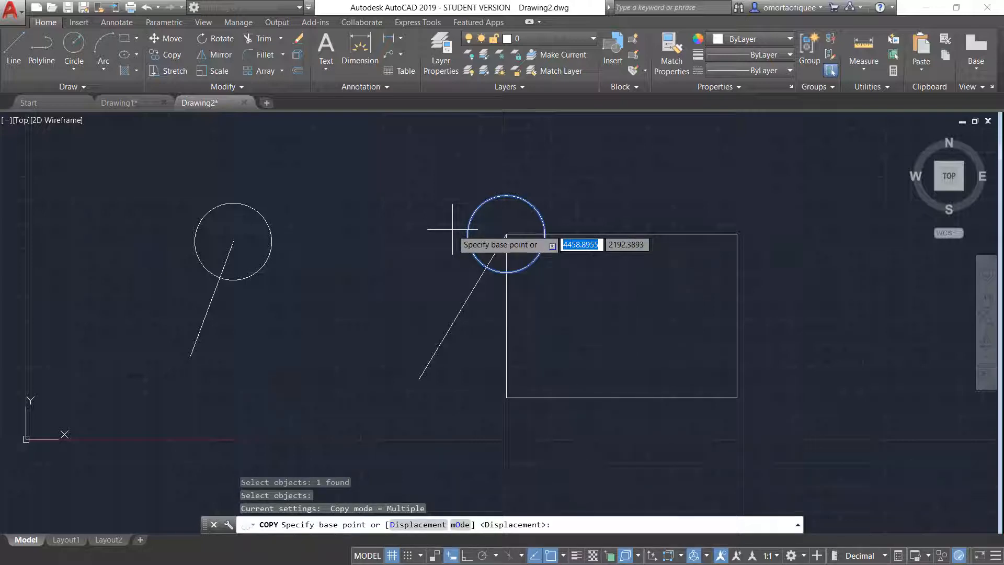
pyautogui.click(506, 233)
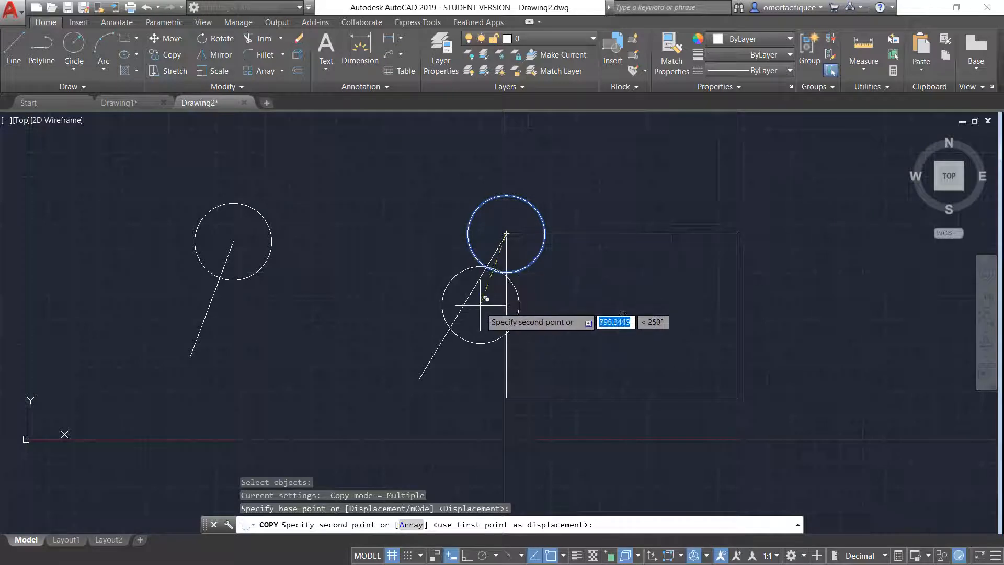
pyautogui.click(506, 398)
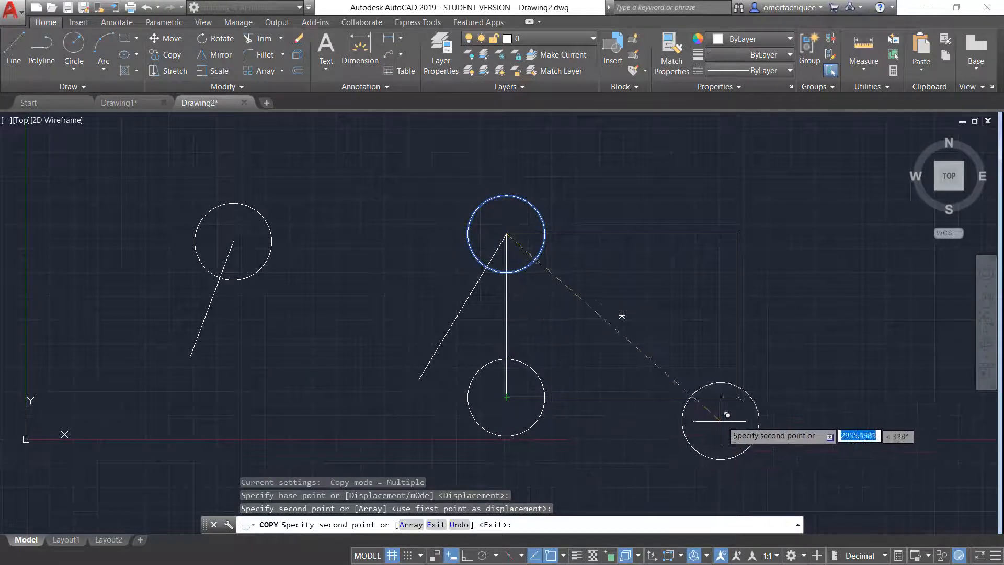
pyautogui.click(737, 397)
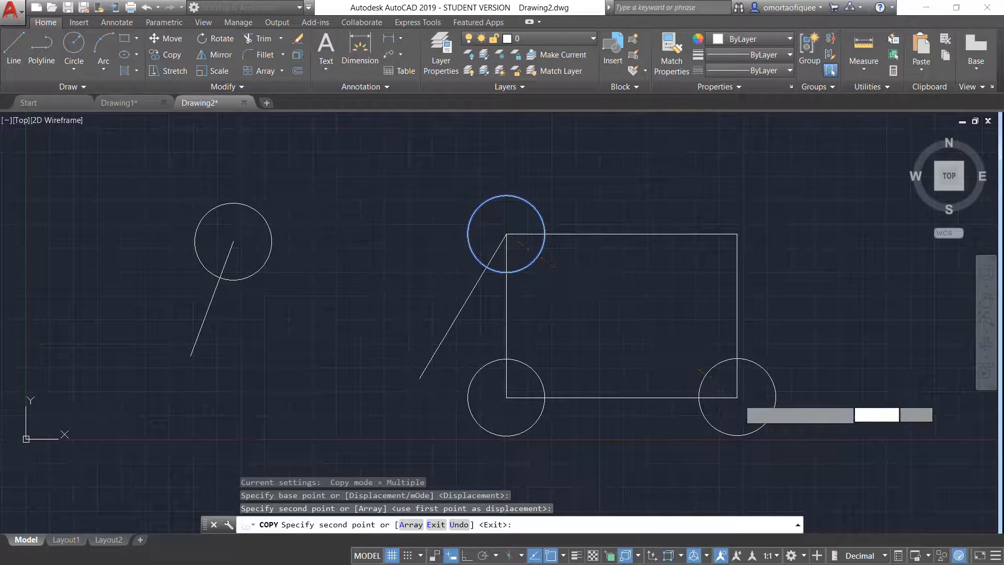
pyautogui.click(737, 234)
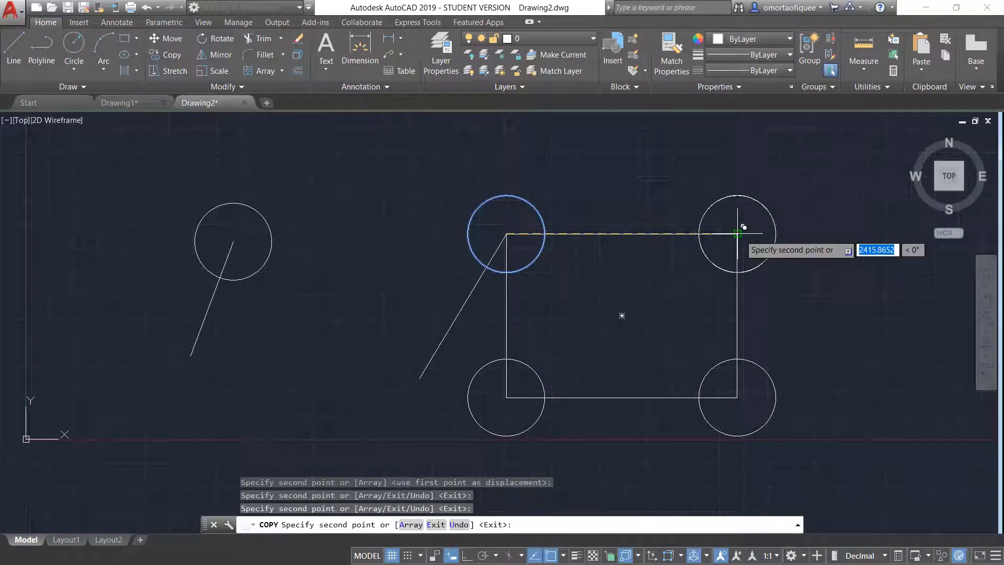
pyautogui.rightClick(585, 158)
pyautogui.click(609, 166)
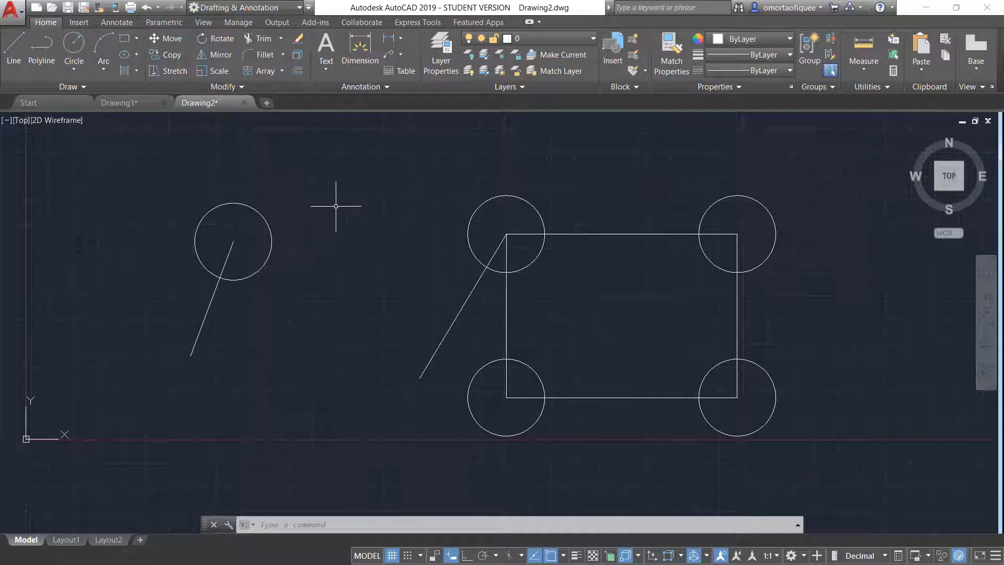
# - Draw a large circle with a radius of about 1350 in the empty space to the right of the rectangle
pyautogui.scroll(2, 637, 312)
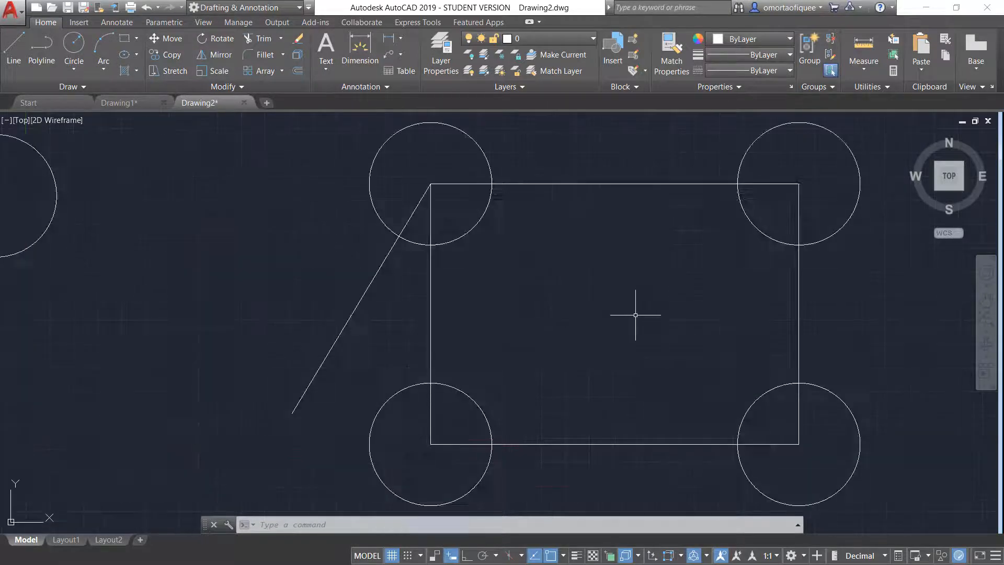
pyautogui.scroll(-4, 664, 298)
pyautogui.moveTo(659, 309)
pyautogui.mouseDown(button='middle')
pyautogui.moveTo(470, 309)
pyautogui.moveTo(345, 292)
pyautogui.mouseUp(button='middle')
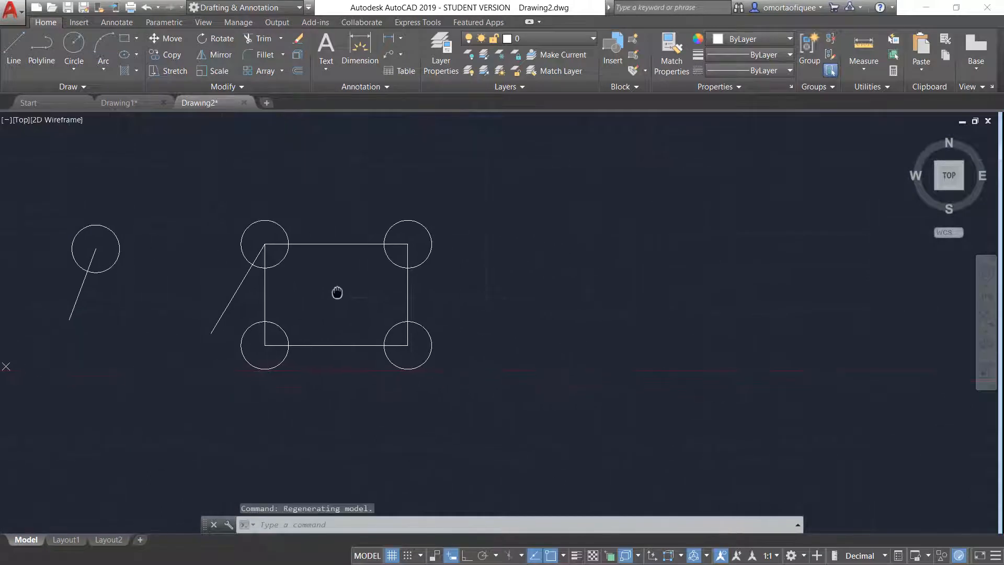
pyautogui.click(74, 45)
pyautogui.click(627, 275)
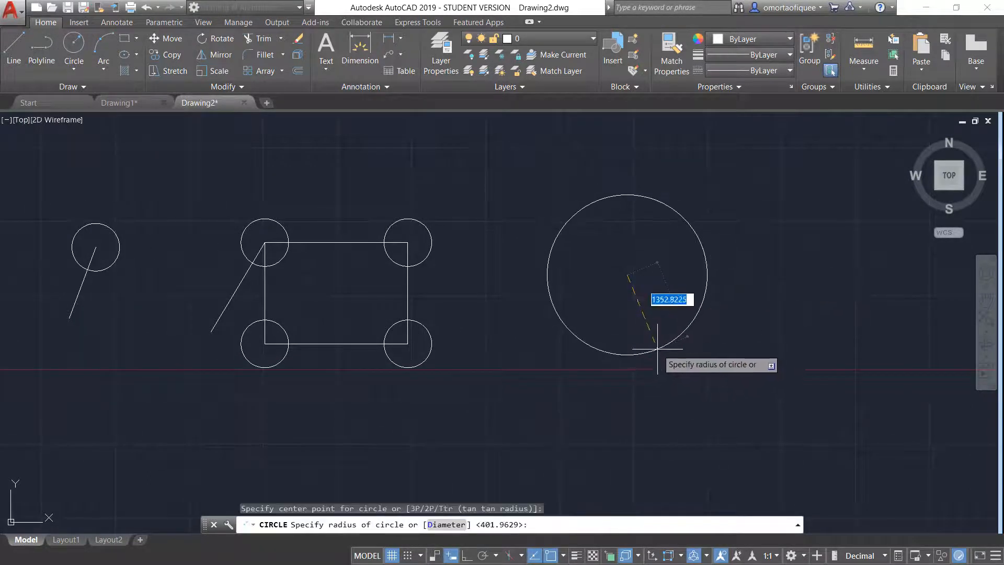
pyautogui.click(657, 347)
pyautogui.rightClick(408, 102)
pyautogui.rightClick(509, 173)
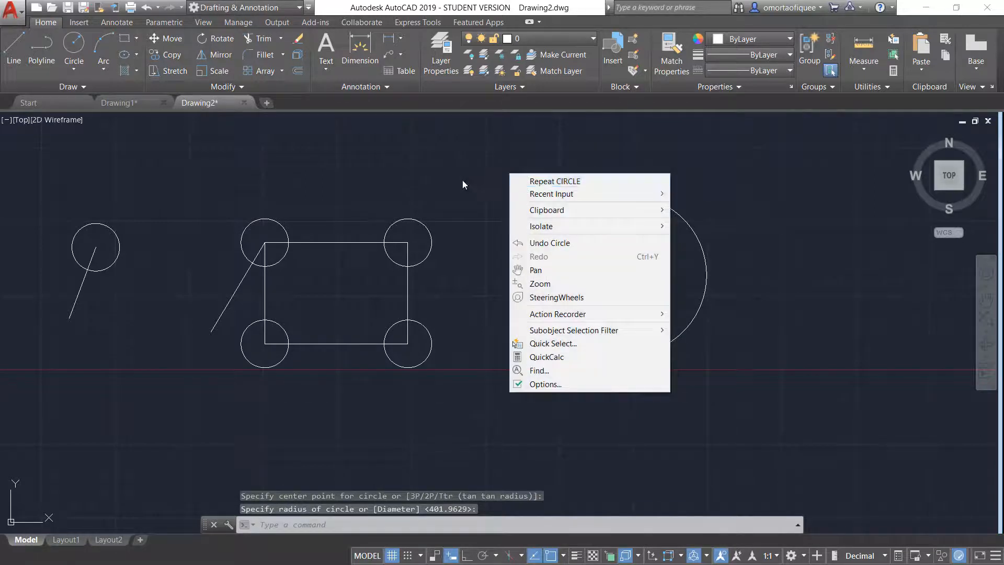
pyautogui.click(439, 152)
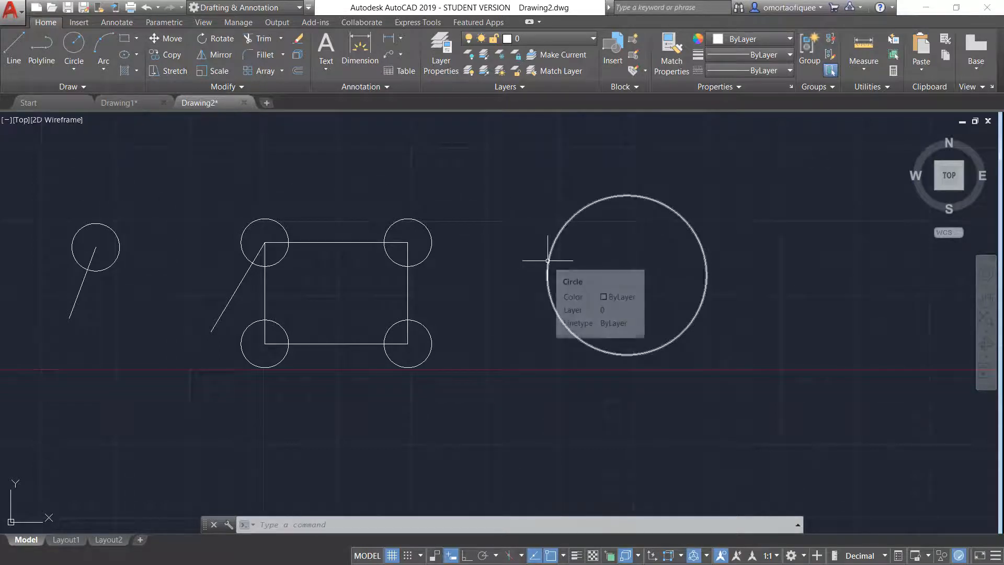
# - Move the small circle at the far-left slanted line by its right quadrant onto the large circle's center
pyautogui.click(171, 37)
pyautogui.click(105, 224)
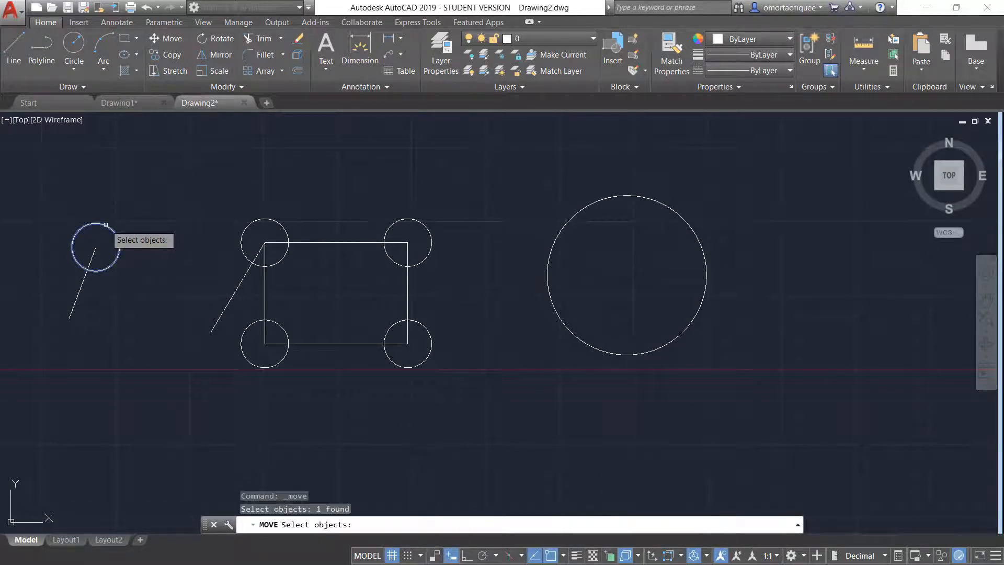
pyautogui.press('Return')
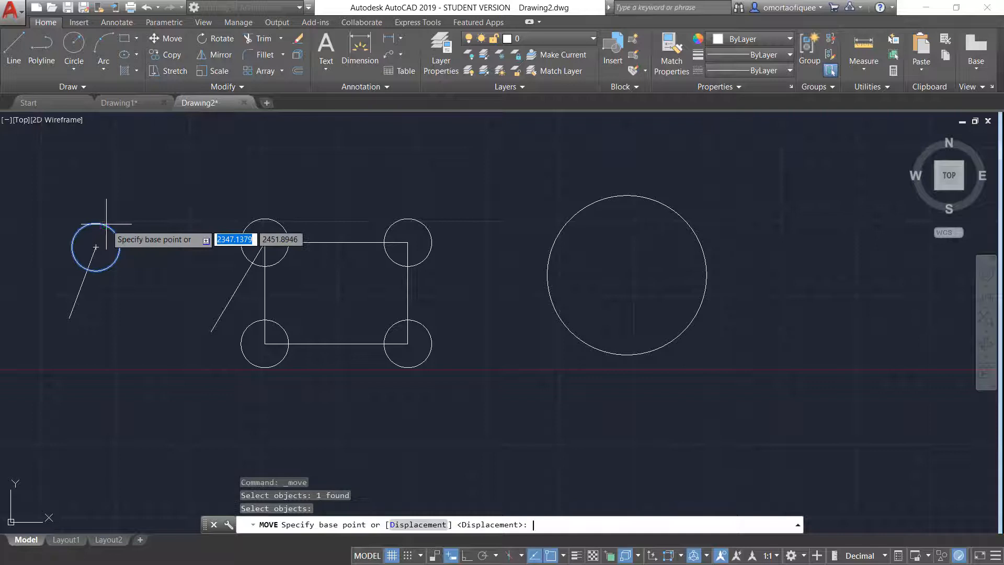
pyautogui.click(119, 246)
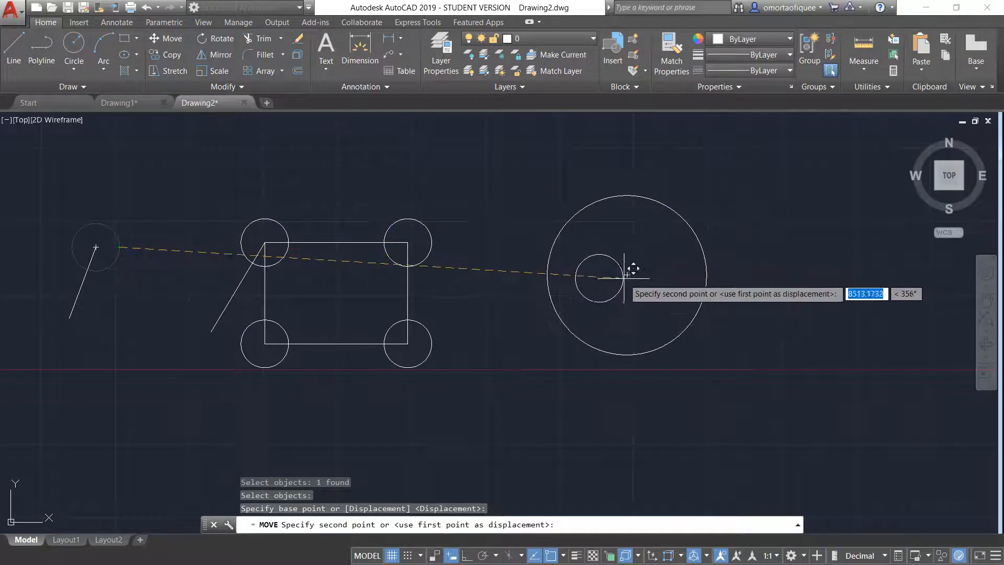
pyautogui.click(627, 273)
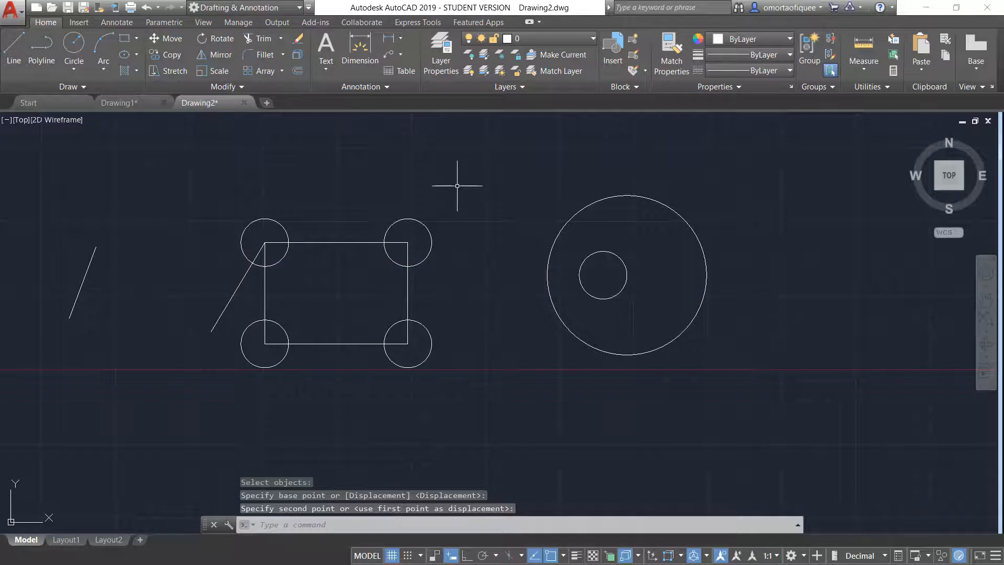
# - Move the small circle inside the large circle by a point on its left edge onto the large circle's upper-right edge
pyautogui.click(154, 42)
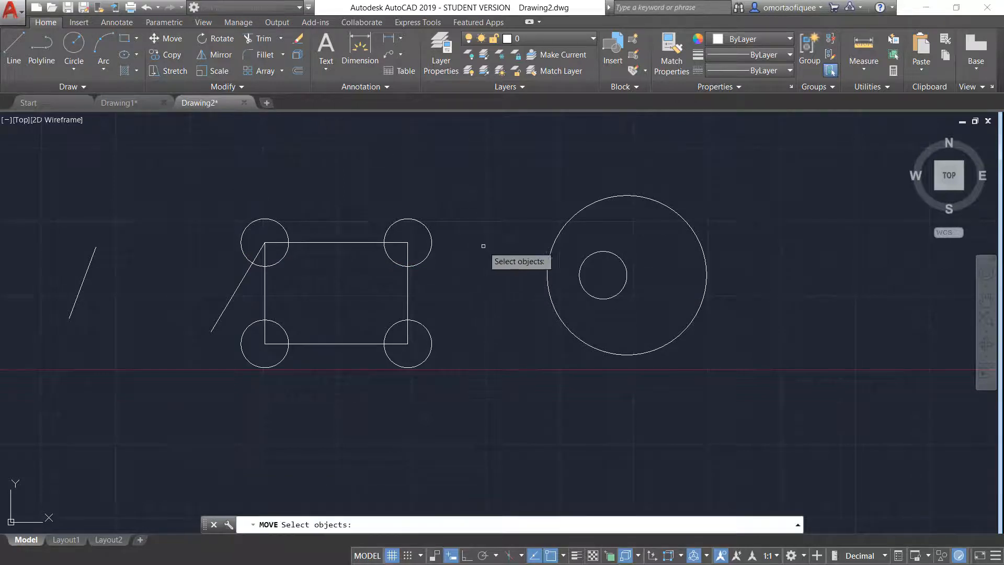
pyautogui.click(578, 270)
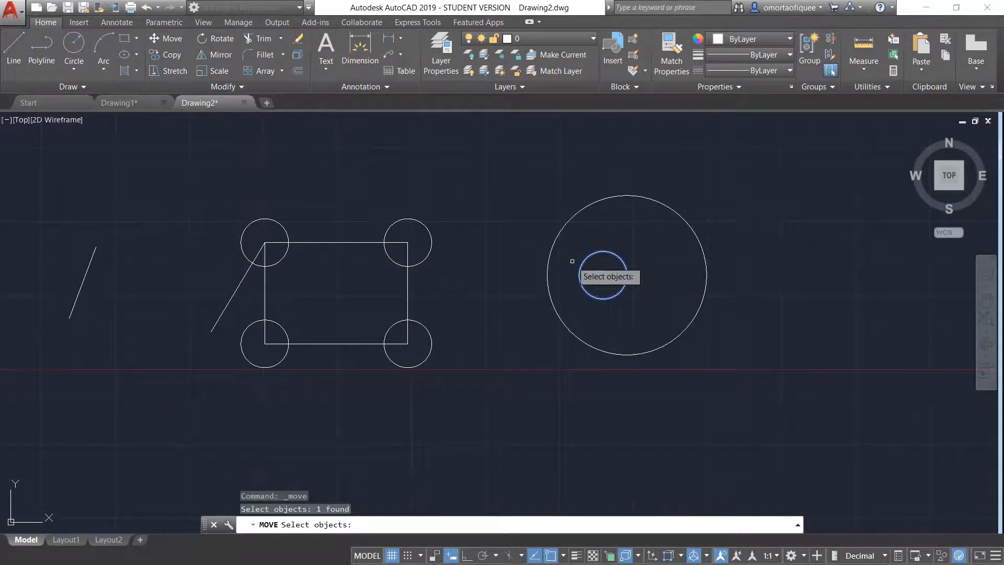
pyautogui.press('Return')
pyautogui.click(579, 275)
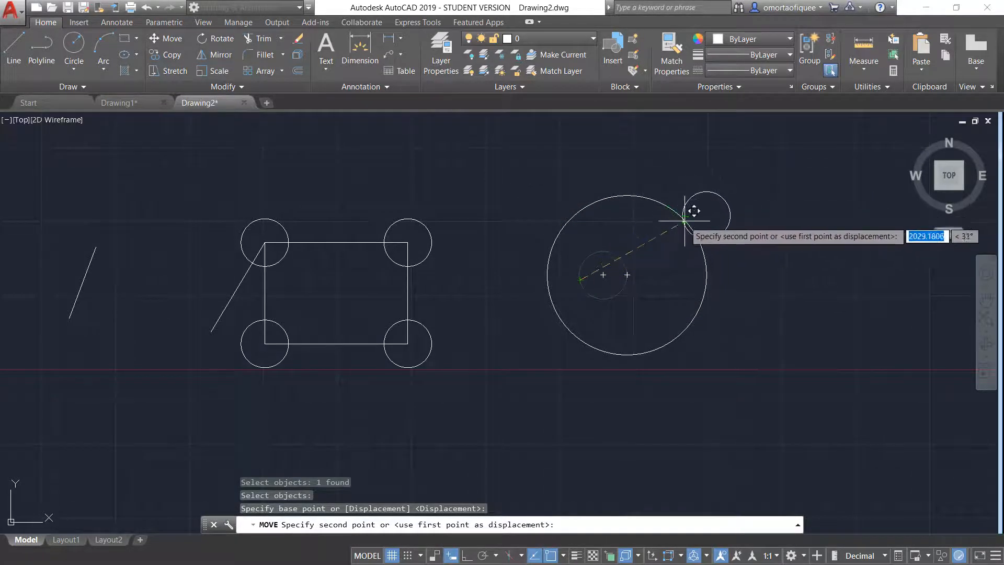
pyautogui.click(697, 235)
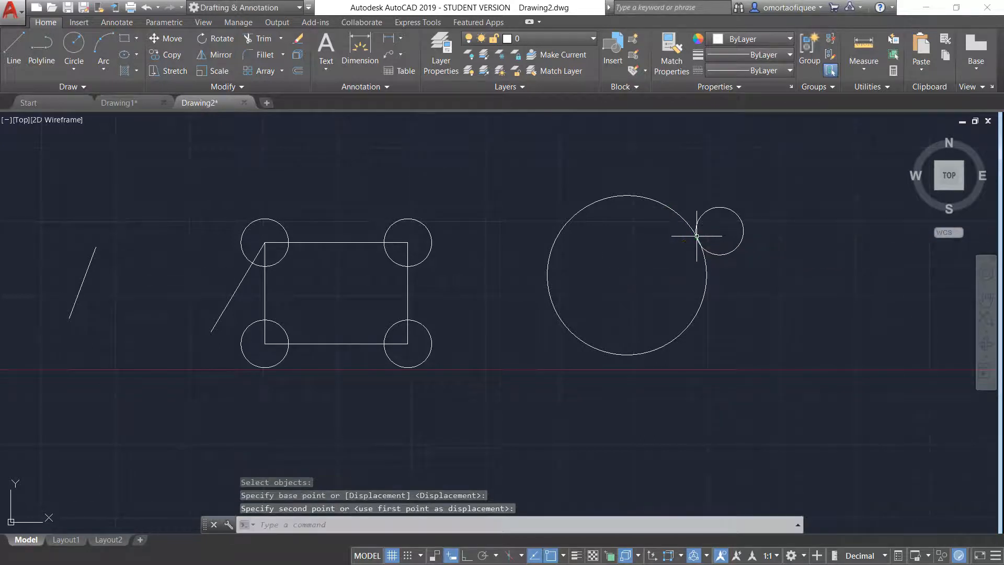
pyautogui.rightClick(688, 161)
pyautogui.click(634, 161)
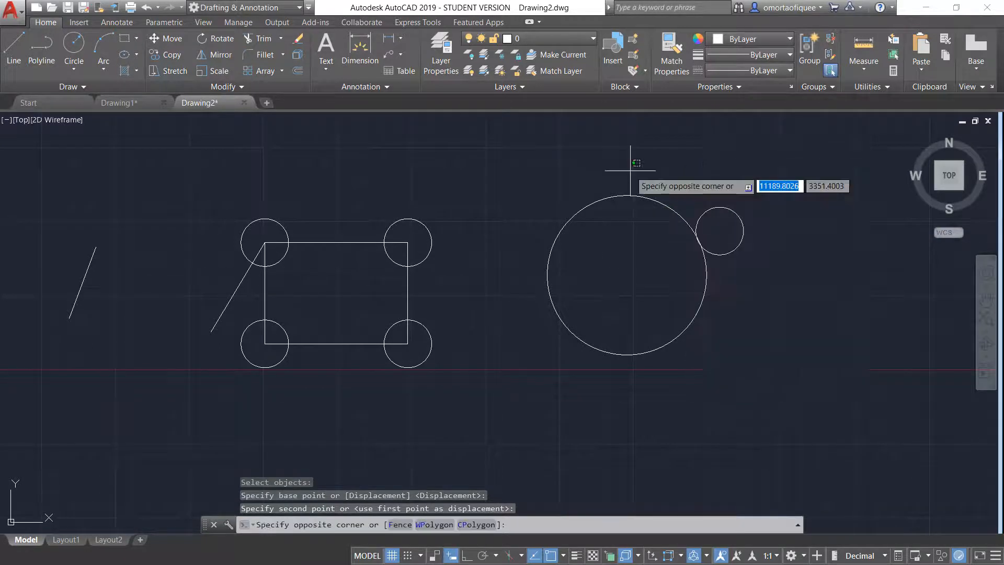
pyautogui.click(440, 165)
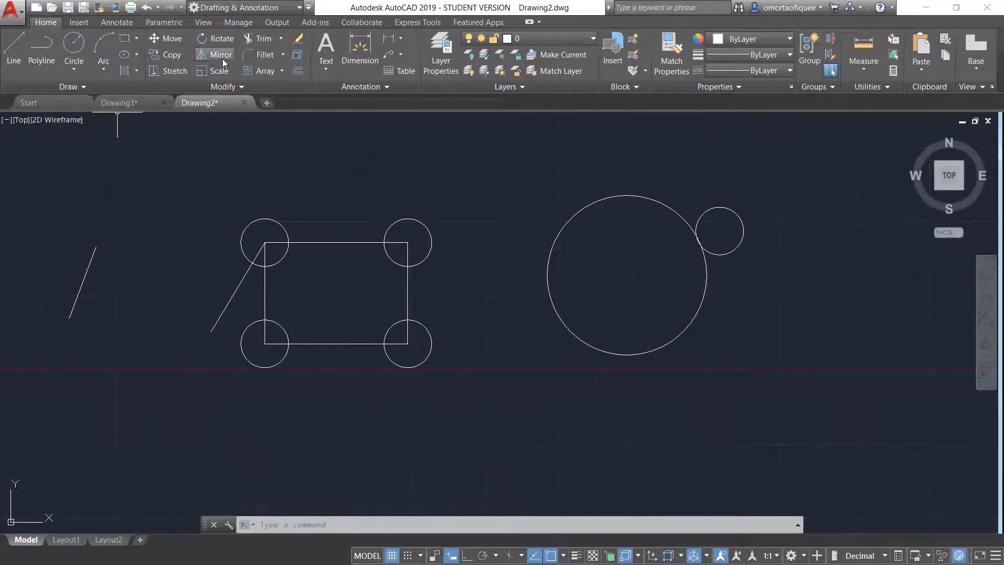
# - Copy the small circle touching the large circle's upper-right edge, from its center point, onto the large circle's center
pyautogui.click(163, 56)
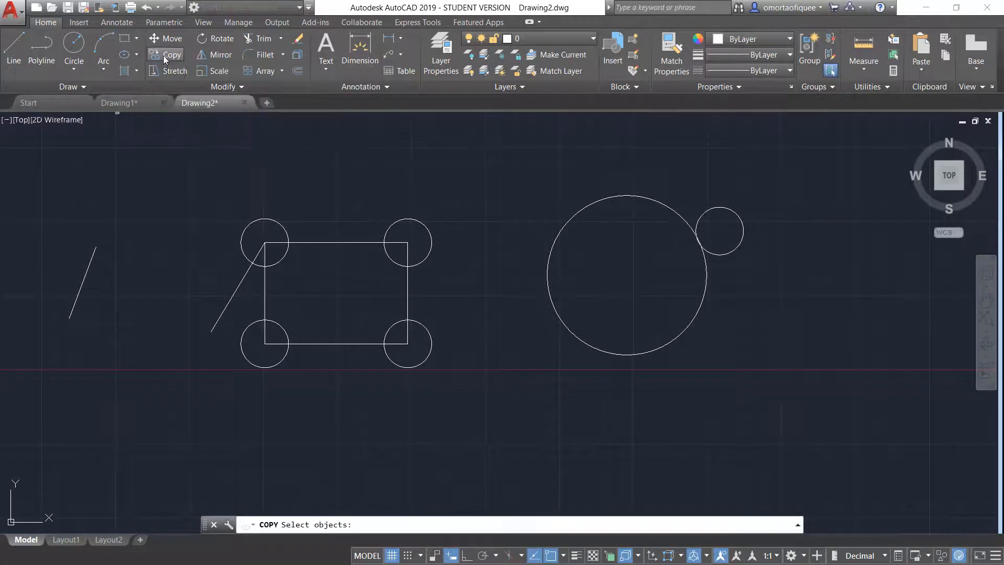
pyautogui.click(705, 212)
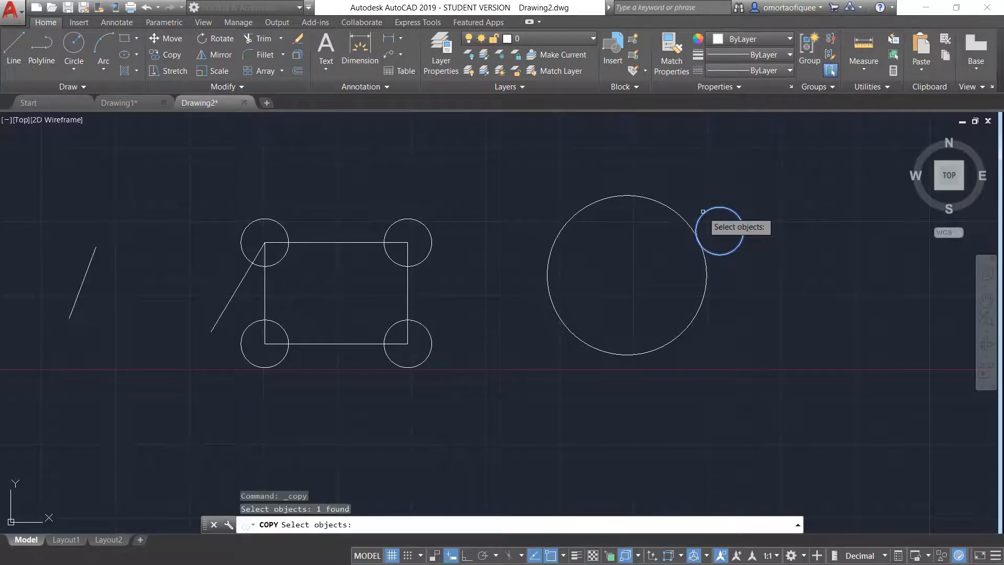
pyautogui.press('Return')
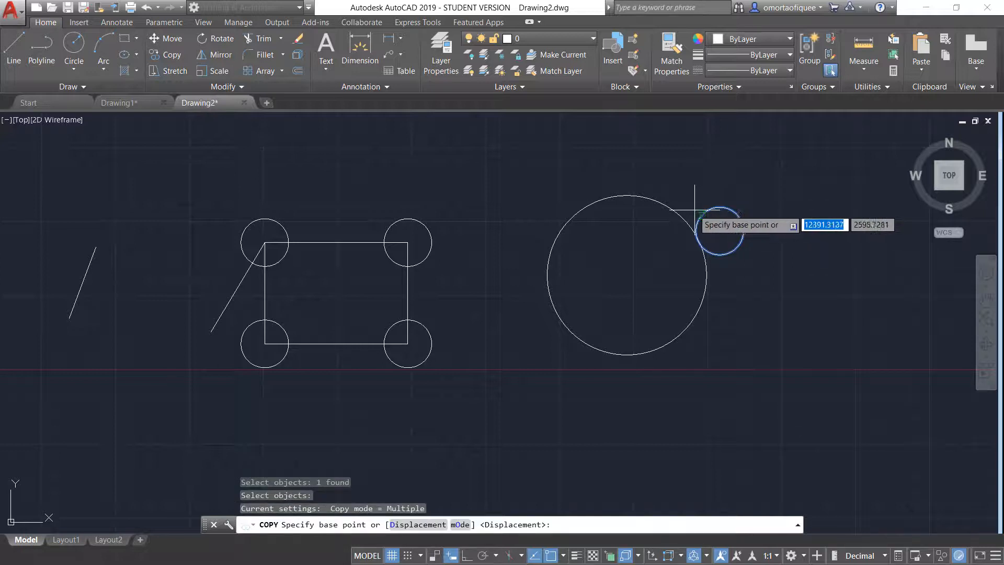
pyautogui.click(720, 230)
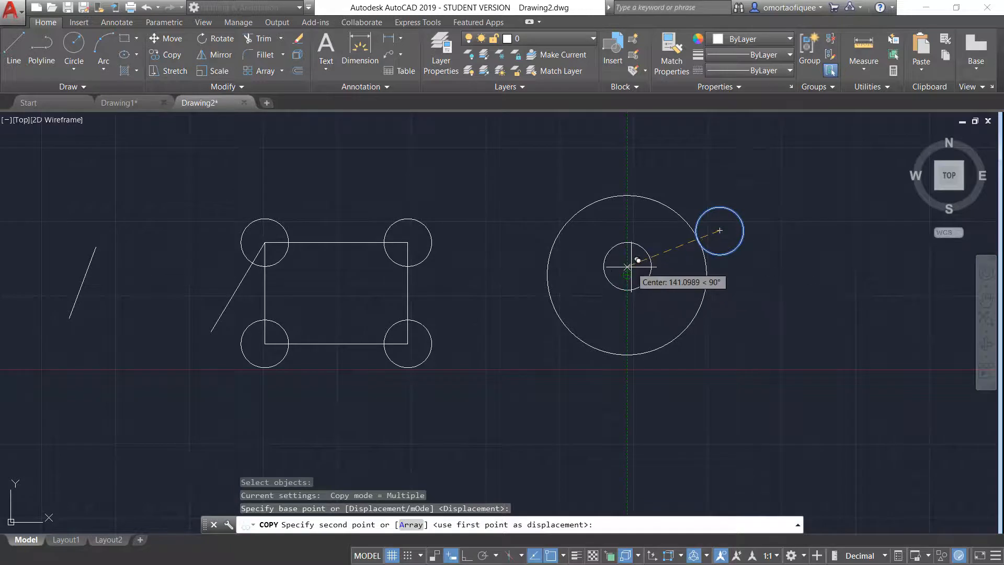
pyautogui.click(628, 276)
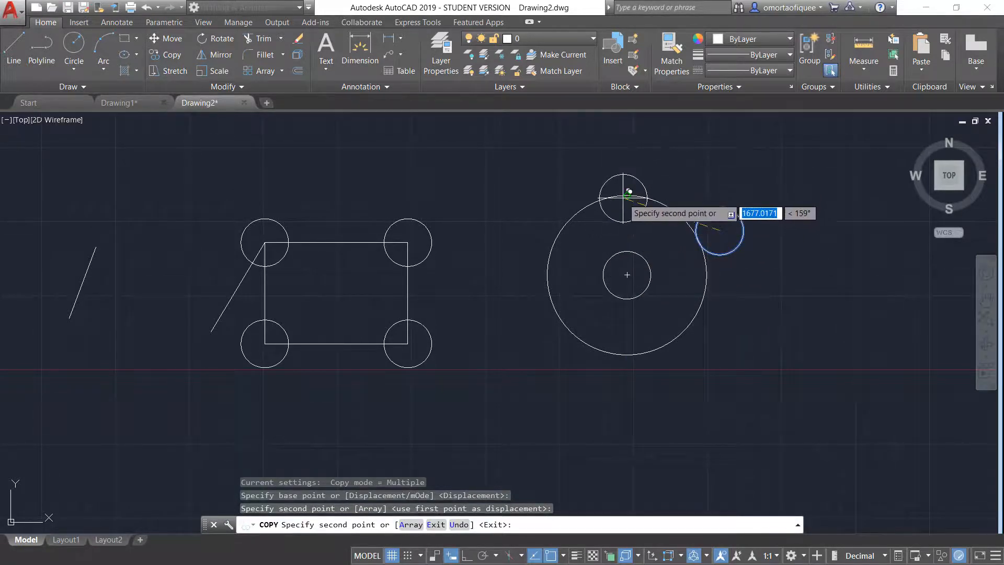
# - Place further copies of the small circle on the large circle's top, left, bottom and right quadrants and finish copying
pyautogui.click(627, 195)
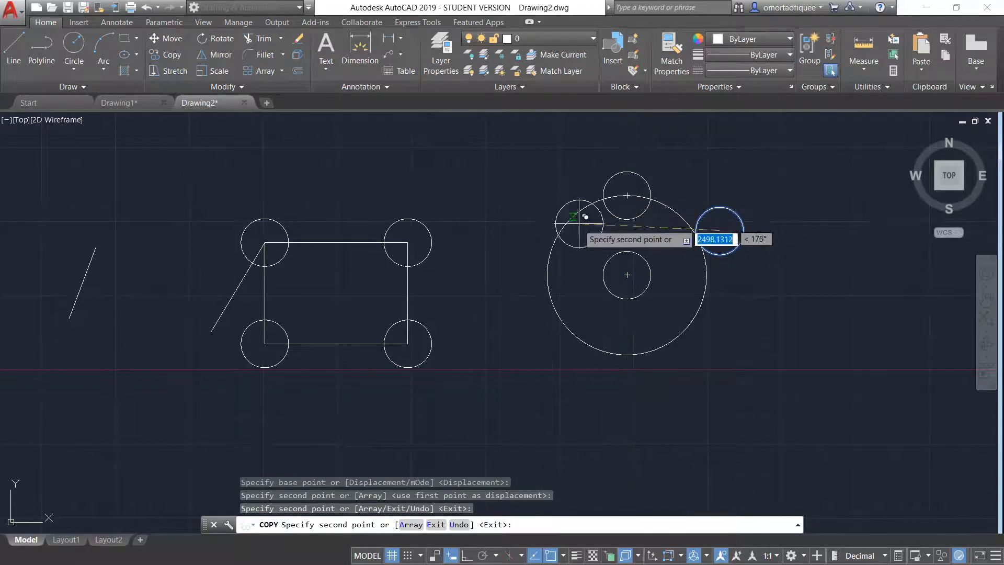
pyautogui.click(556, 268)
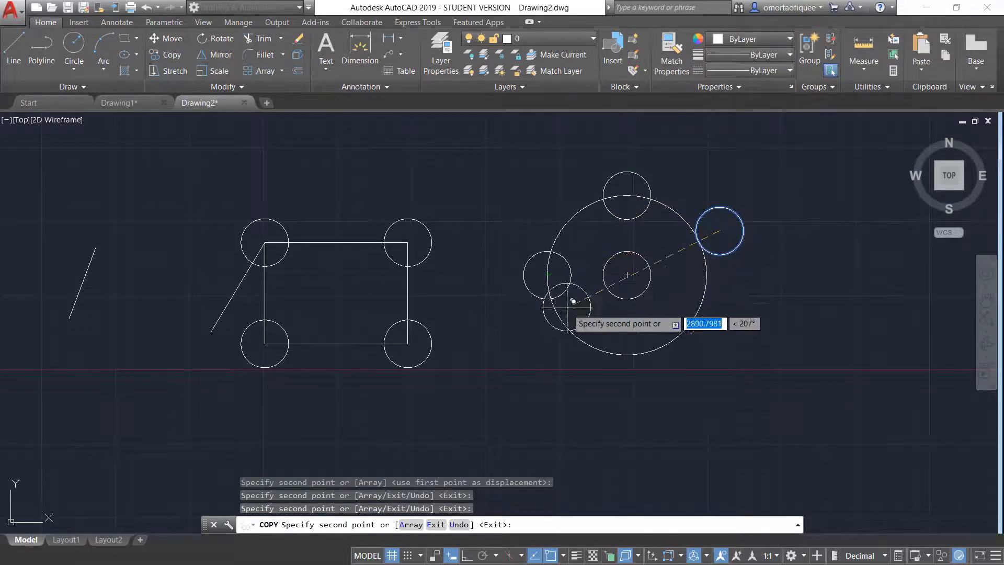
pyautogui.click(628, 354)
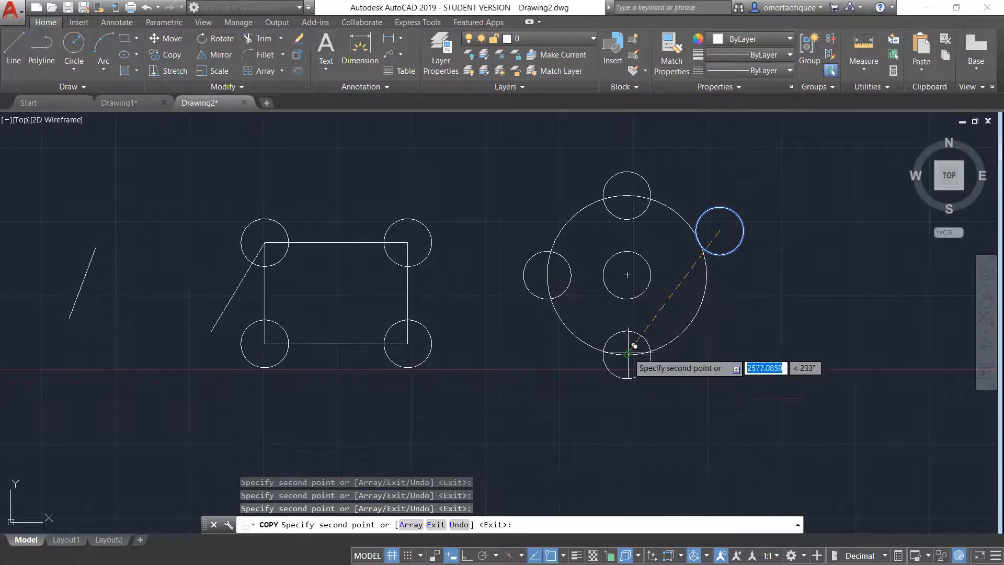
pyautogui.click(706, 275)
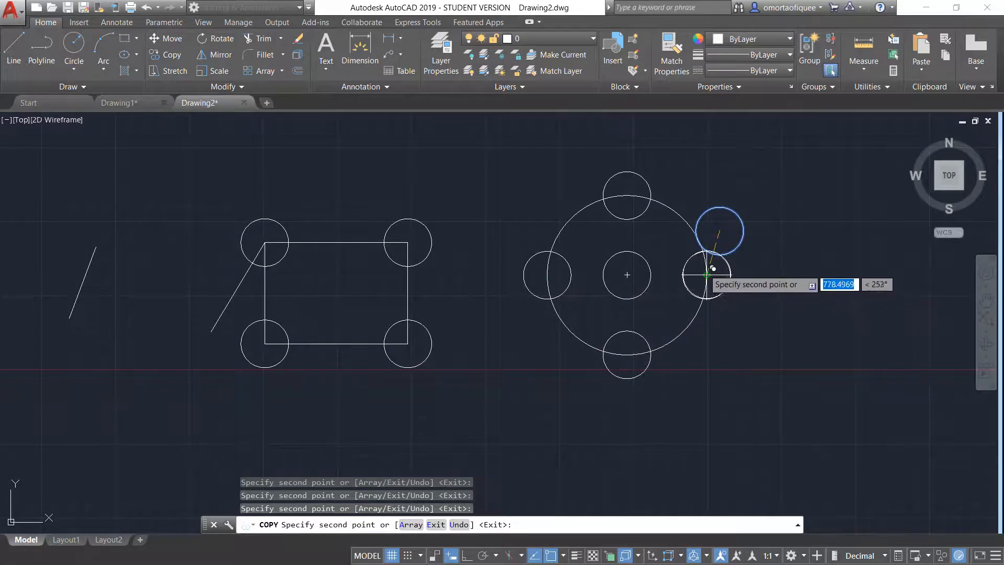
pyautogui.rightClick(527, 146)
pyautogui.click(538, 150)
pyautogui.scroll(3, 550, 201)
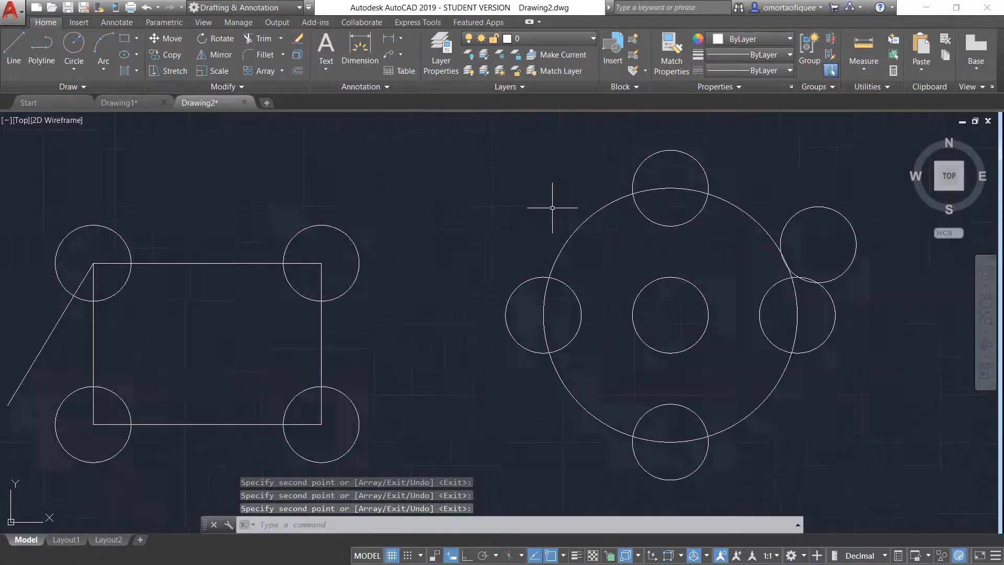
pyautogui.scroll(-2, 474, 209)
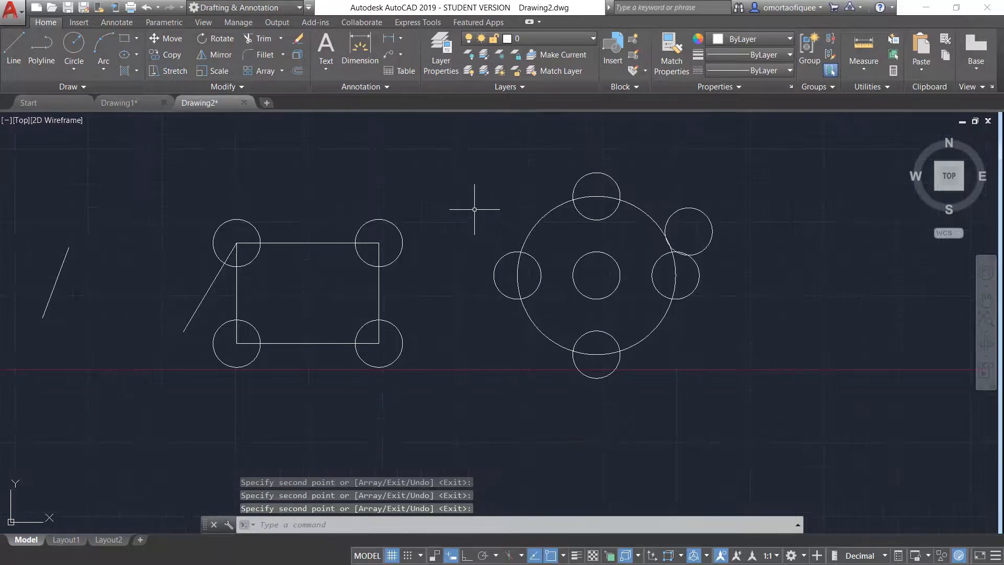